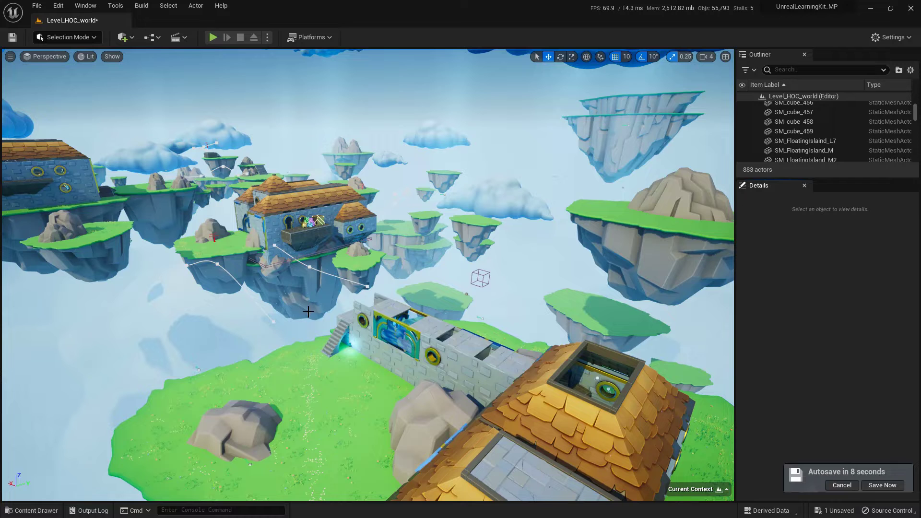
Create a level sequence named Flythru_01 in the Hour_of_Code Sequences folder and open it for editing.
{"action": "left_click", "coordinate": [31, 511]}
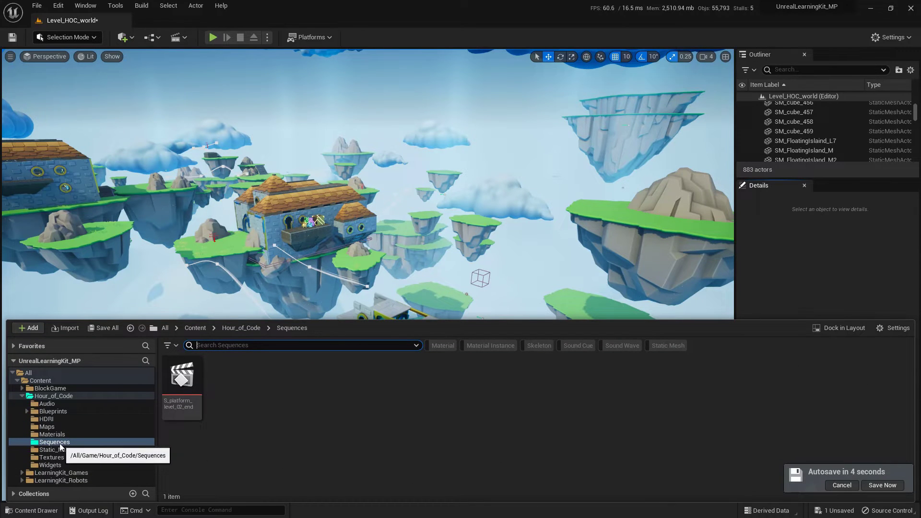
{"action": "right_click", "coordinate": [267, 398]}
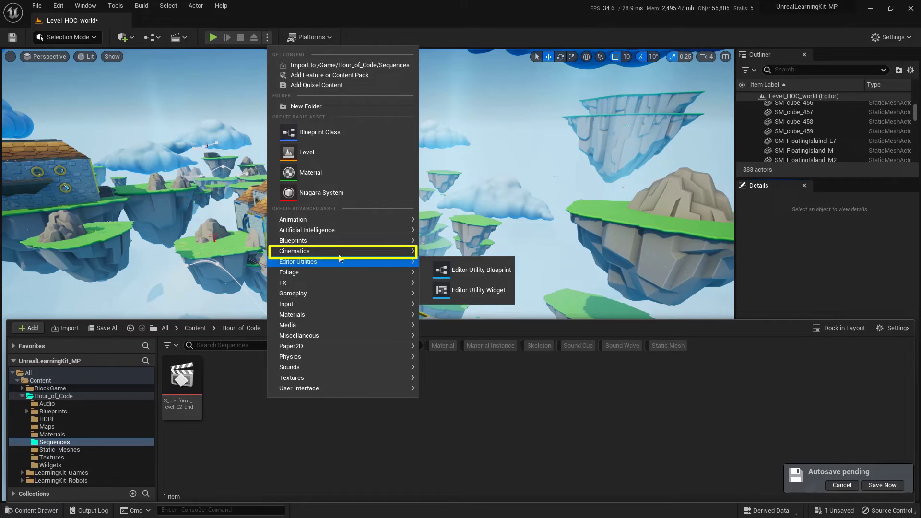
{"action": "mouse_move", "coordinate": [343, 253]}
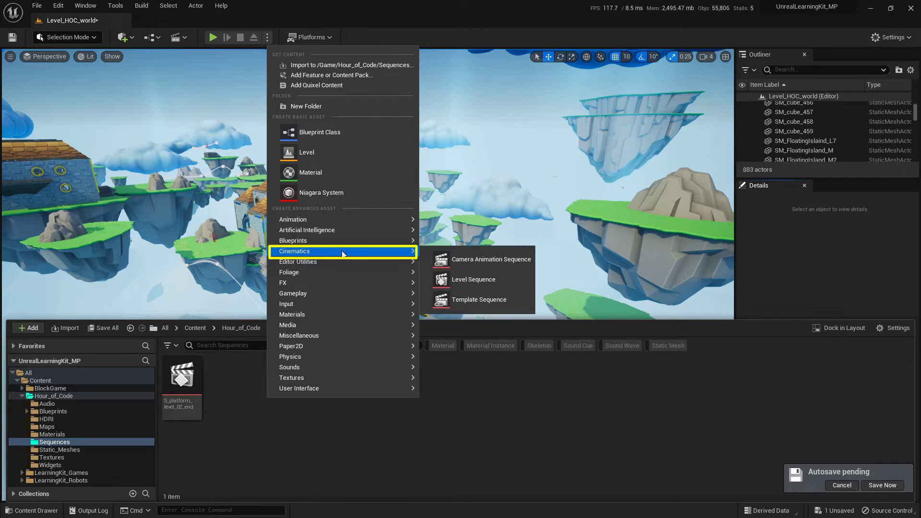
{"action": "left_click", "coordinate": [504, 284]}
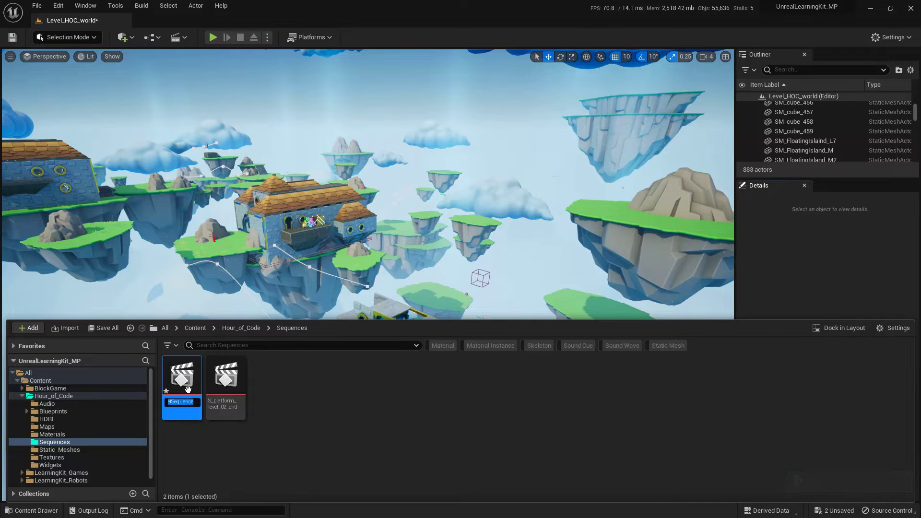
{"action": "type", "text": "Flythru_01"}
{"action": "key", "text": "Return"}
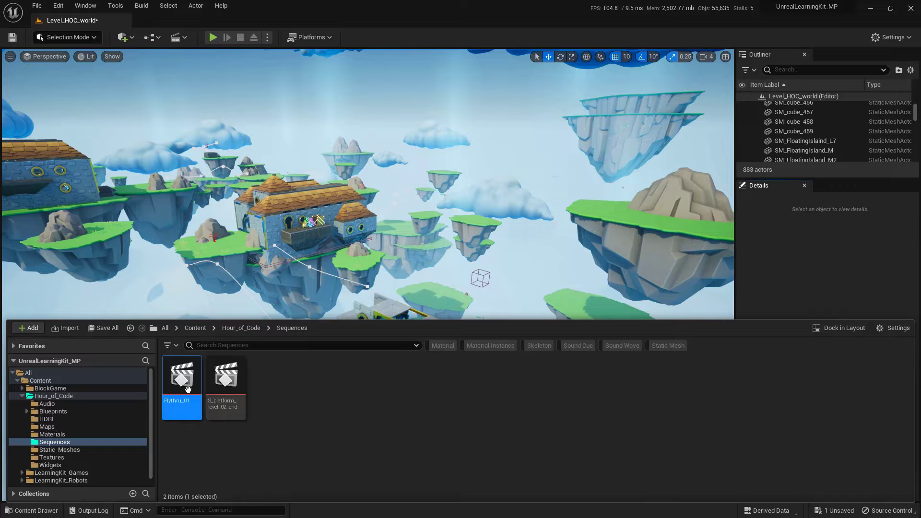
{"action": "double_click", "coordinate": [187, 388]}
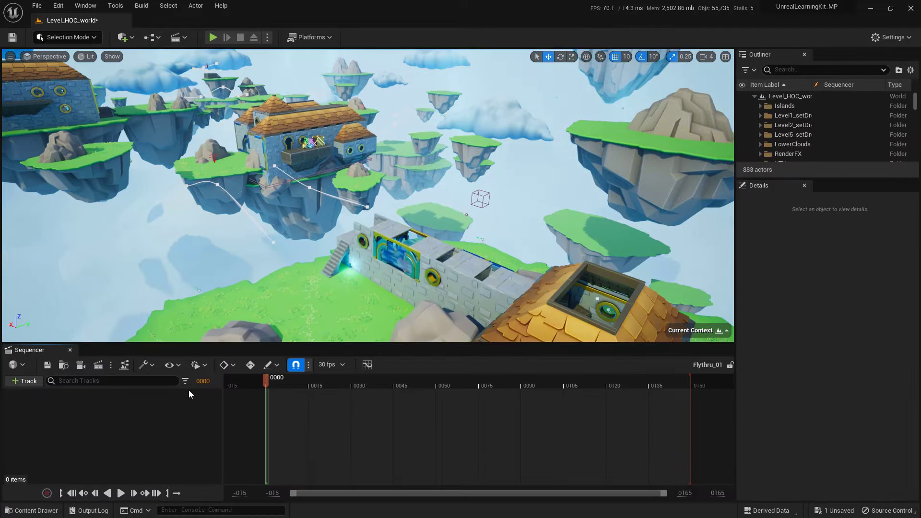
Add a cine camera to the sequence inside the crate room facing the corridor, and set its focal length to 15.
{"action": "right_click_drag", "start_coordinate": [354, 256], "coordinate": [307, 239]}
{"action": "key", "text": "w"}
{"action": "right_click_drag", "start_coordinate": [461, 259], "coordinate": [447, 259]}
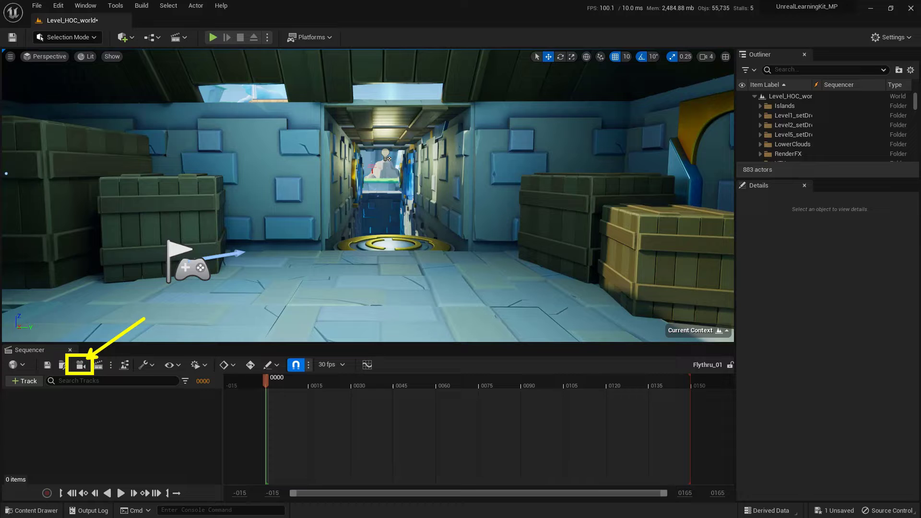
{"action": "left_click", "coordinate": [81, 365]}
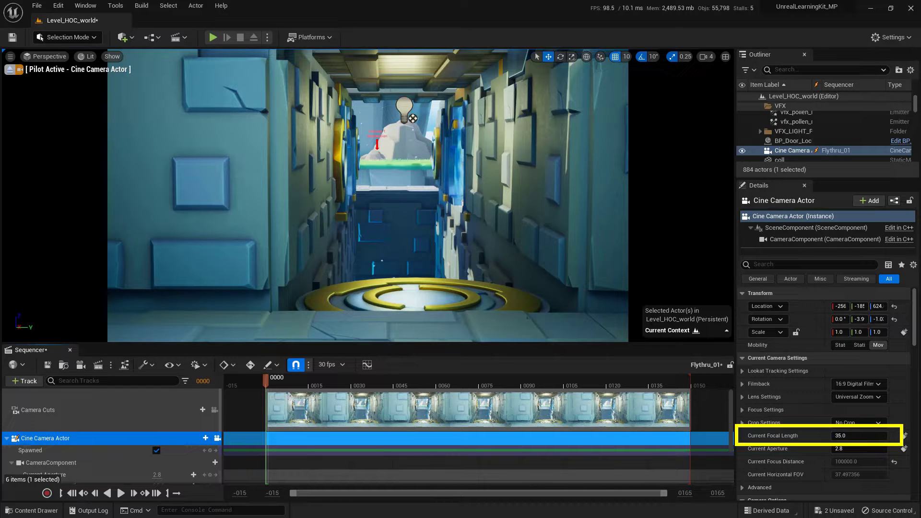
{"action": "left_click", "coordinate": [876, 435]}
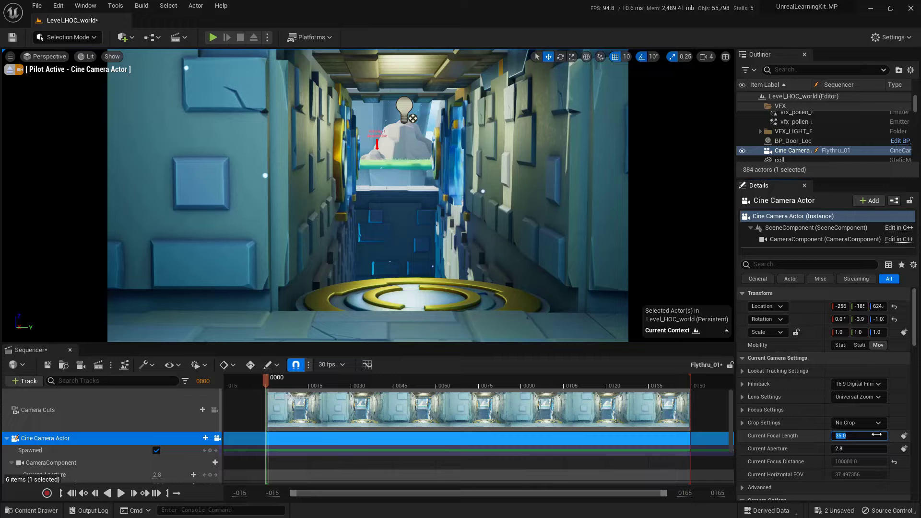
{"action": "key", "text": "Return"}
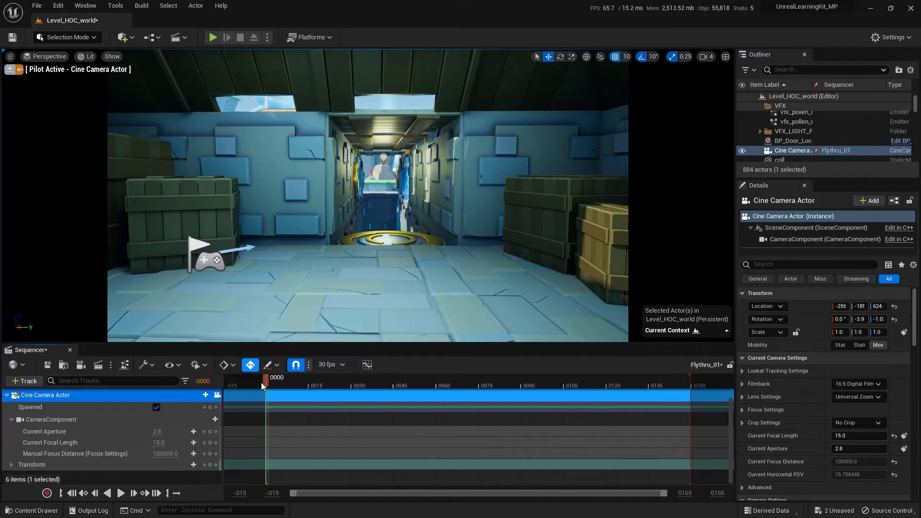
Add a Transform keyframe for the cine camera at frame 0.
{"action": "mouse_move", "coordinate": [267, 381]}
{"action": "left_mouse_down"}
{"action": "mouse_move", "coordinate": [293, 383]}
{"action": "mouse_move", "coordinate": [268, 384]}
{"action": "left_mouse_up"}
{"action": "mouse_move", "coordinate": [109, 430]}
{"action": "right_mouse_down"}
{"action": "mouse_move", "coordinate": [109, 471]}
{"action": "mouse_move", "coordinate": [108, 430]}
{"action": "right_mouse_up"}
{"action": "key", "text": "ctrl+2"}
{"action": "mouse_move", "coordinate": [58, 459]}
{"action": "left_mouse_down"}
{"action": "mouse_move", "coordinate": [36, 455]}
{"action": "mouse_move", "coordinate": [47, 456]}
{"action": "left_mouse_up"}
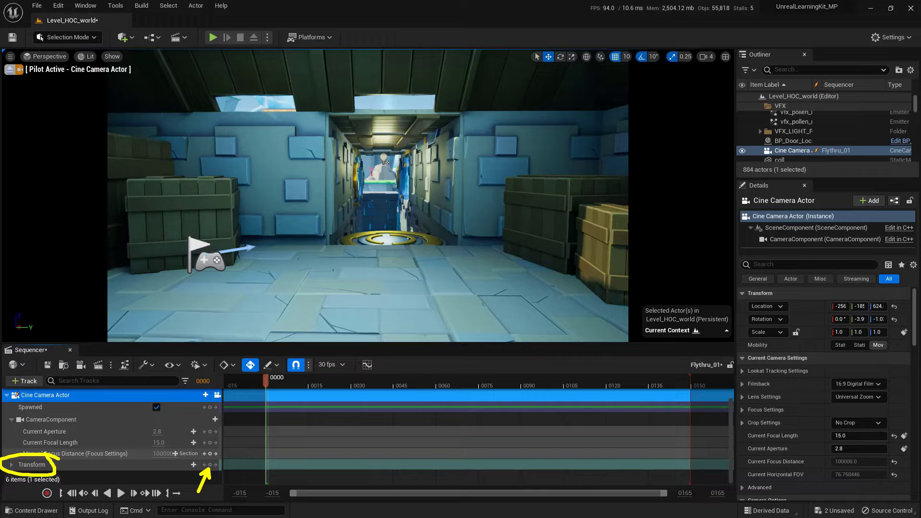
{"action": "left_click", "coordinate": [209, 464]}
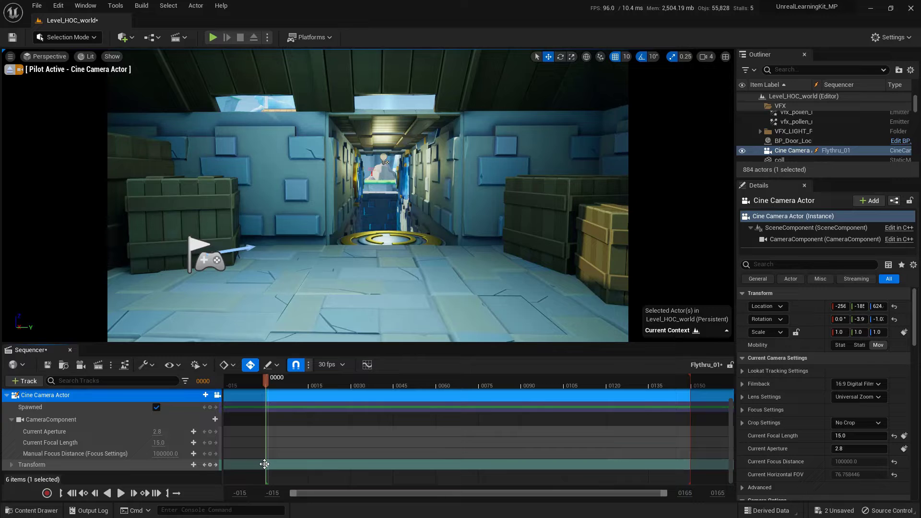
End the playback range at frame 120 and key the camera there, high outside overlooking the floating islands and castle.
{"action": "left_click_drag", "start_coordinate": [276, 382], "coordinate": [609, 387]}
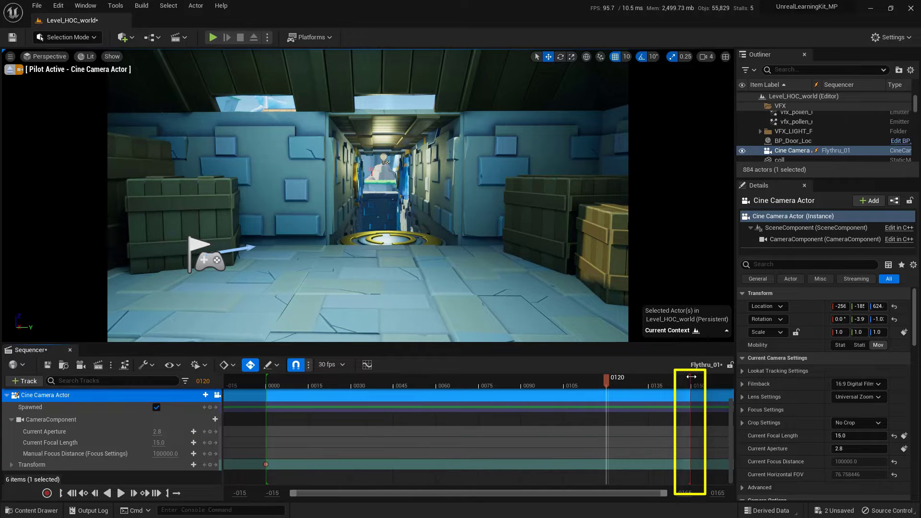
{"action": "left_click_drag", "start_coordinate": [691, 377], "coordinate": [608, 414]}
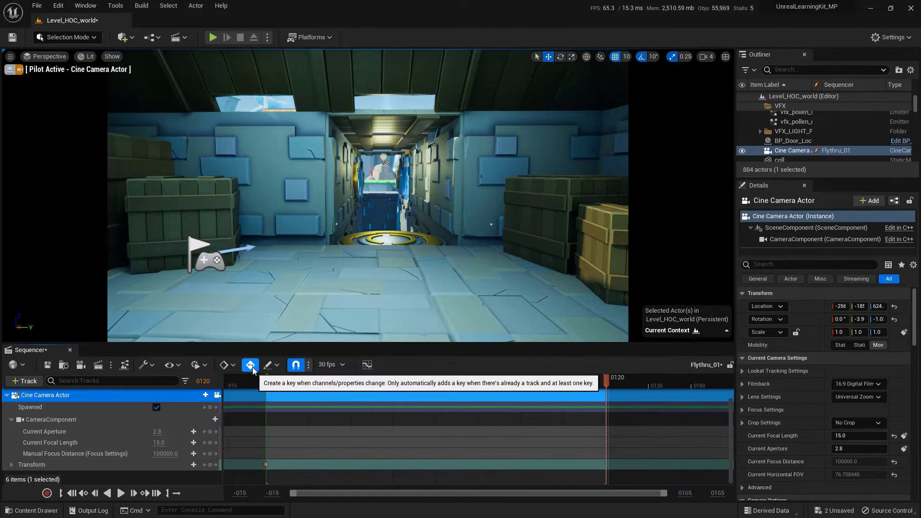
{"action": "key", "text": "w"}
{"action": "mouse_move", "coordinate": [362, 267]}
{"action": "right_mouse_down"}
{"action": "mouse_move", "coordinate": [377, 283]}
{"action": "mouse_move", "coordinate": [427, 299]}
{"action": "mouse_move", "coordinate": [439, 292]}
{"action": "right_mouse_up"}
{"action": "key", "text": "a"}
{"action": "key", "text": "e"}
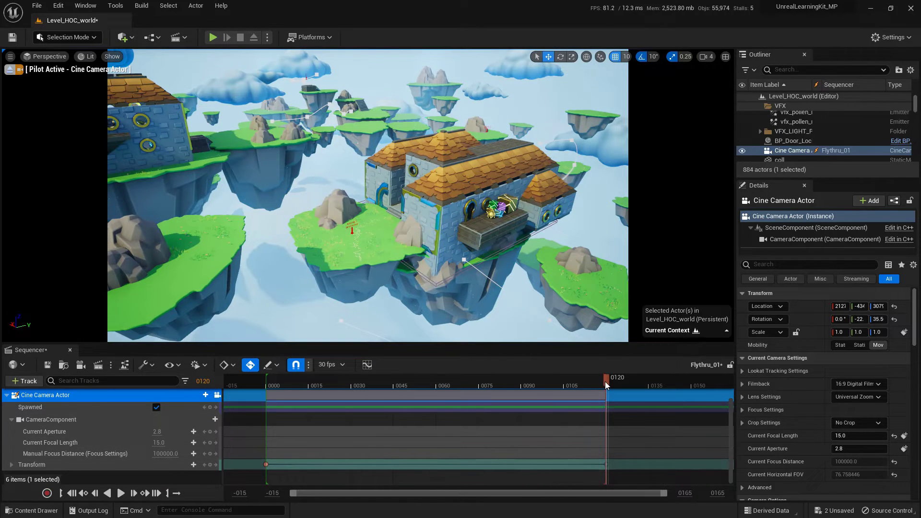
Key the camera at frame 30 at the corridor entrance, just before the round gold floor platform and looking down the passage.
{"action": "left_click_drag", "start_coordinate": [605, 379], "coordinate": [349, 385]}
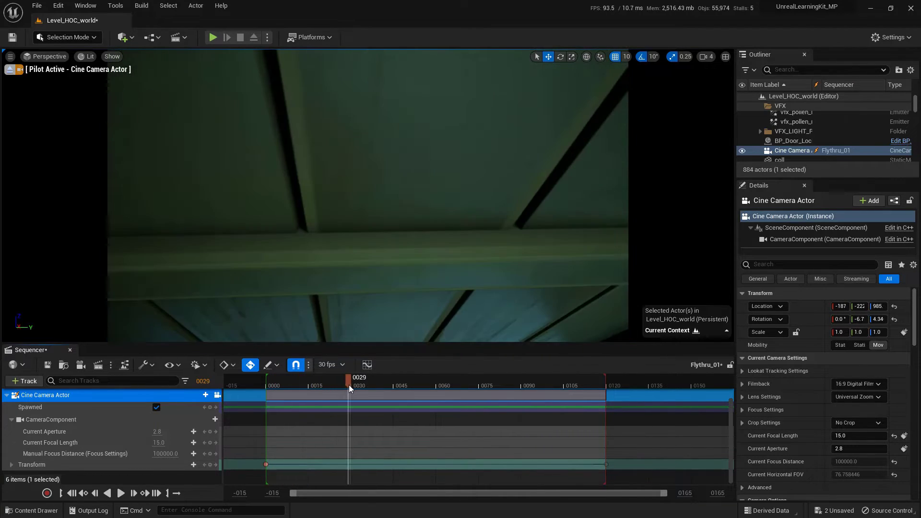
{"action": "middle_click_drag", "start_coordinate": [383, 268], "coordinate": [417, 326]}
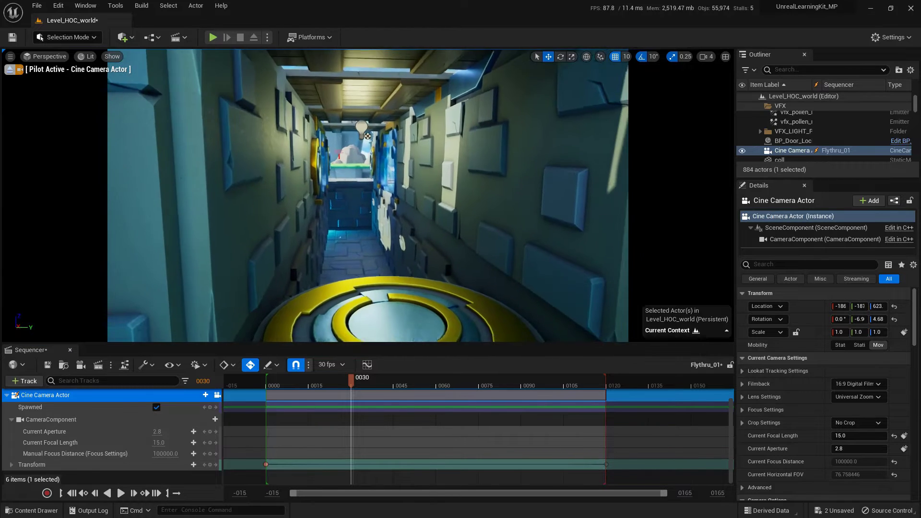
{"action": "right_click_drag", "start_coordinate": [384, 268], "coordinate": [370, 257]}
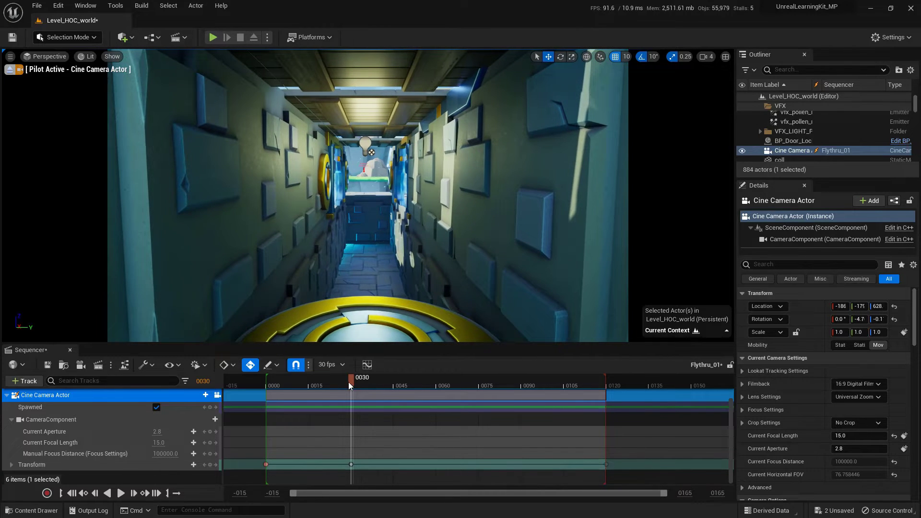
Key the camera at frame 75 just outside the corridor, above the stone ledge and facing the castle islands.
{"action": "left_click_drag", "start_coordinate": [351, 383], "coordinate": [479, 390]}
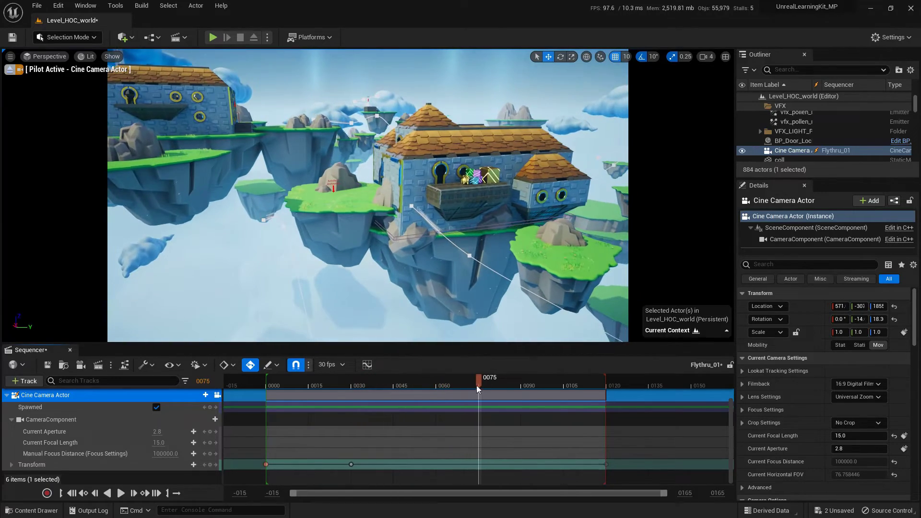
{"action": "key", "text": "s"}
{"action": "mouse_move", "coordinate": [368, 195]}
{"action": "right_mouse_down"}
{"action": "mouse_move", "coordinate": [367, 206]}
{"action": "mouse_move", "coordinate": [358, 201]}
{"action": "mouse_move", "coordinate": [345, 184]}
{"action": "mouse_move", "coordinate": [353, 187]}
{"action": "right_mouse_up"}
{"action": "key", "text": "w"}
{"action": "key", "text": "a"}
{"action": "key", "text": "d"}
{"action": "key", "text": "a"}
{"action": "key", "text": "w"}
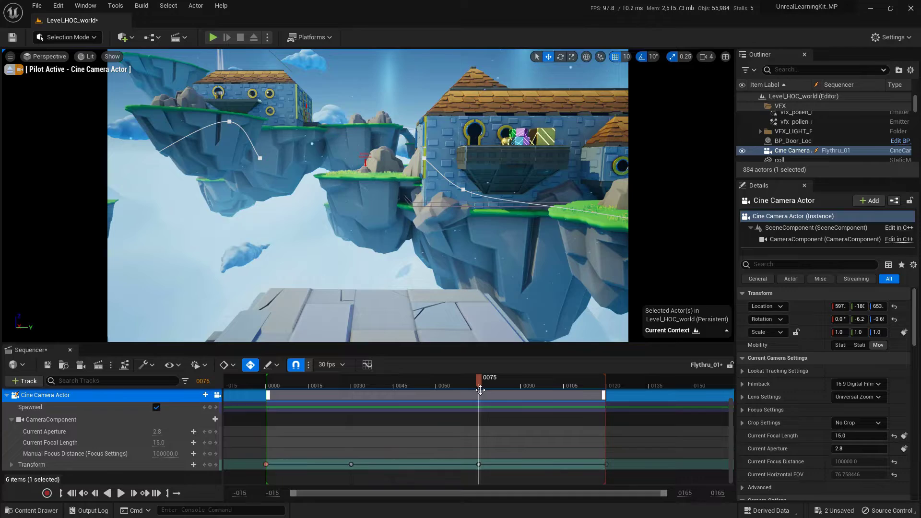
Scrub to frame 120, stop piloting the cine camera, and frame the castle's arched entrance from the grass in front.
{"action": "left_click_drag", "start_coordinate": [482, 383], "coordinate": [607, 402]}
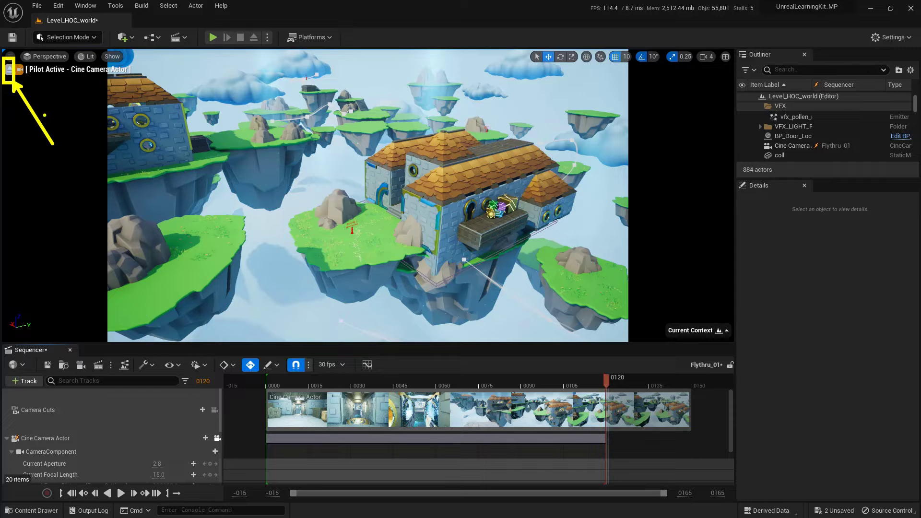
{"action": "left_click", "coordinate": [9, 69]}
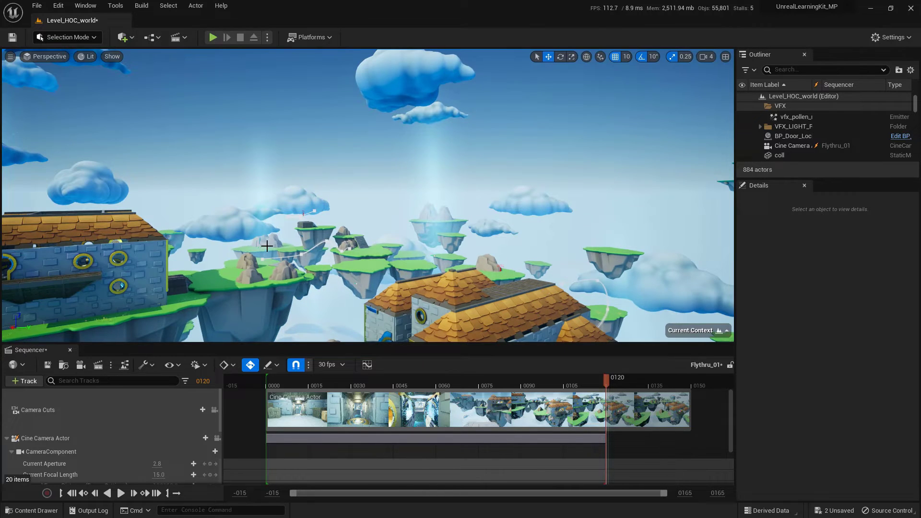
{"action": "right_click_drag", "start_coordinate": [323, 241], "coordinate": [408, 252]}
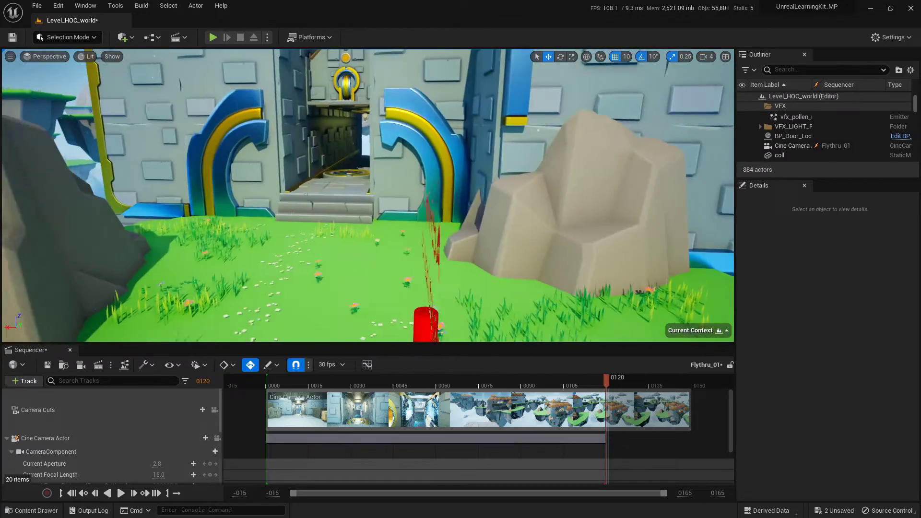
{"action": "key", "text": "a"}
{"action": "right_click_drag", "start_coordinate": [368, 195], "coordinate": [373, 184]}
{"action": "key", "text": "w"}
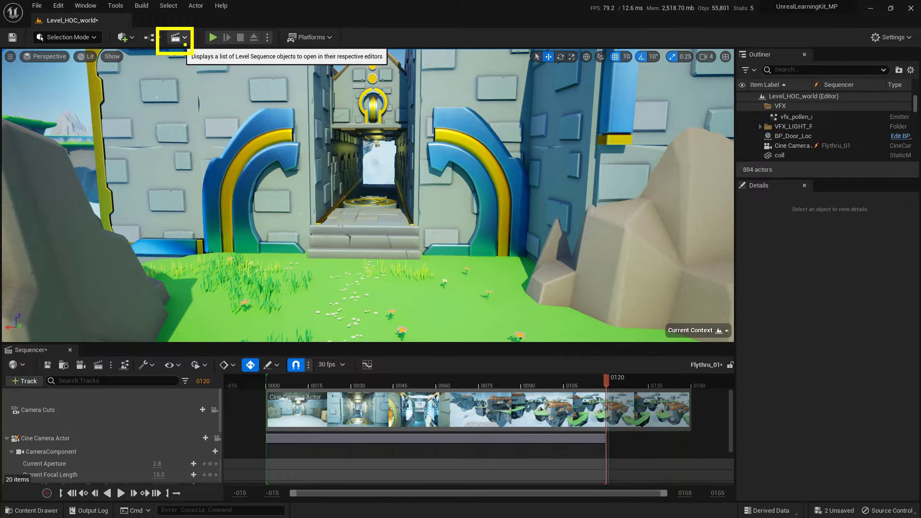
Add a level sequence named Flythru_02 to the Sequences folder and lower its actor out of the doorway.
{"action": "left_click", "coordinate": [184, 39]}
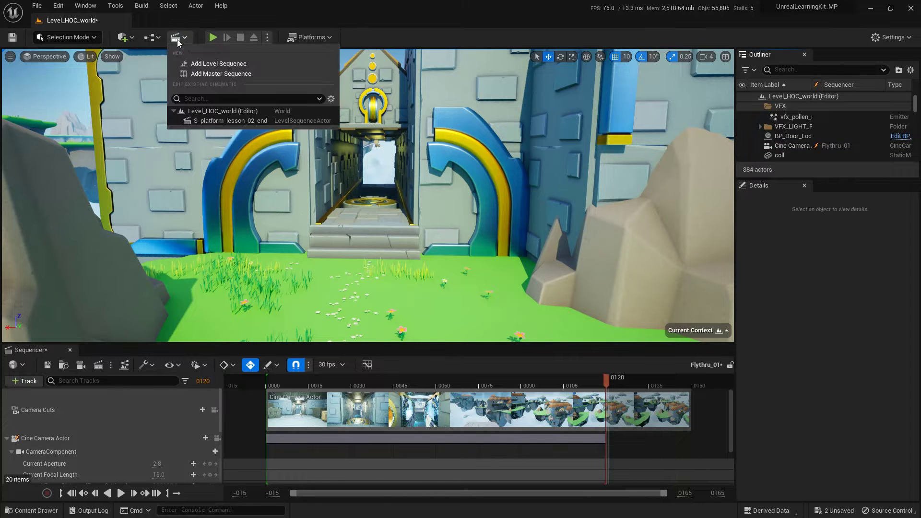
{"action": "left_click", "coordinate": [250, 67]}
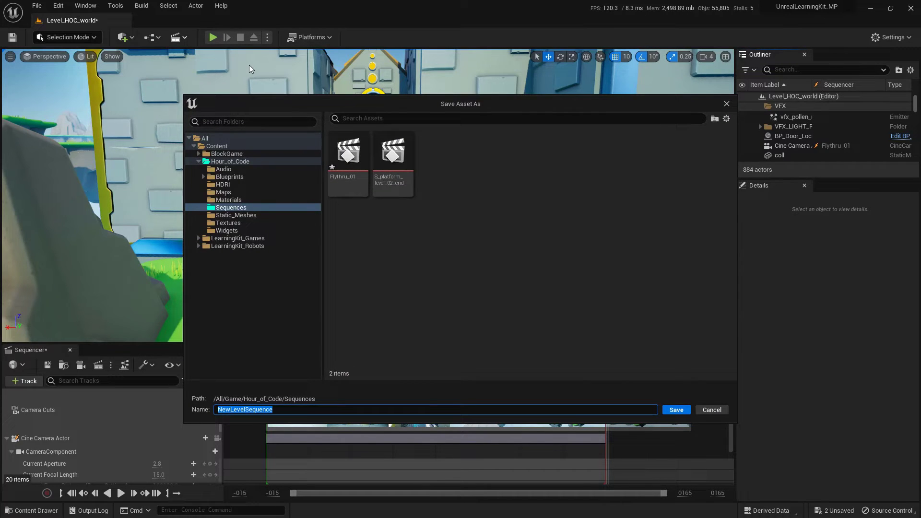
{"action": "left_click_drag", "start_coordinate": [287, 105], "coordinate": [610, 188]}
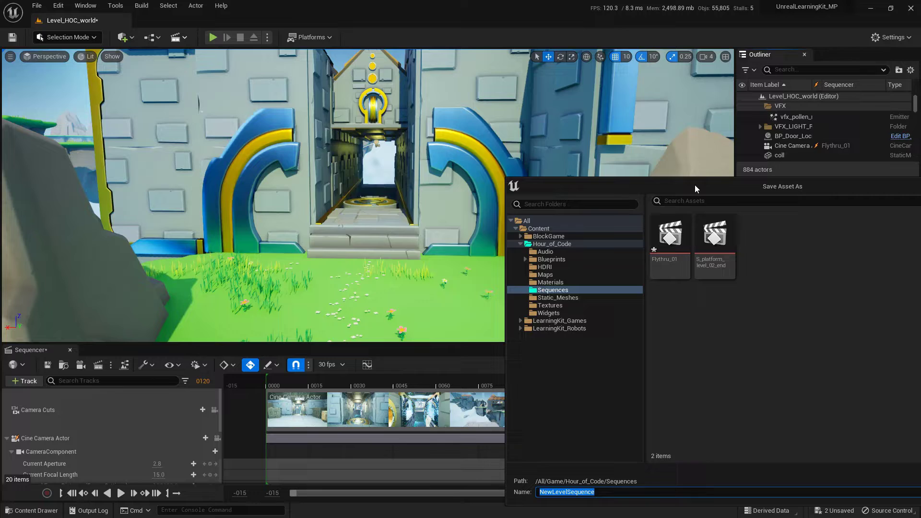
{"action": "left_click_drag", "start_coordinate": [695, 185], "coordinate": [485, 115]}
{"action": "left_click", "coordinate": [461, 168]}
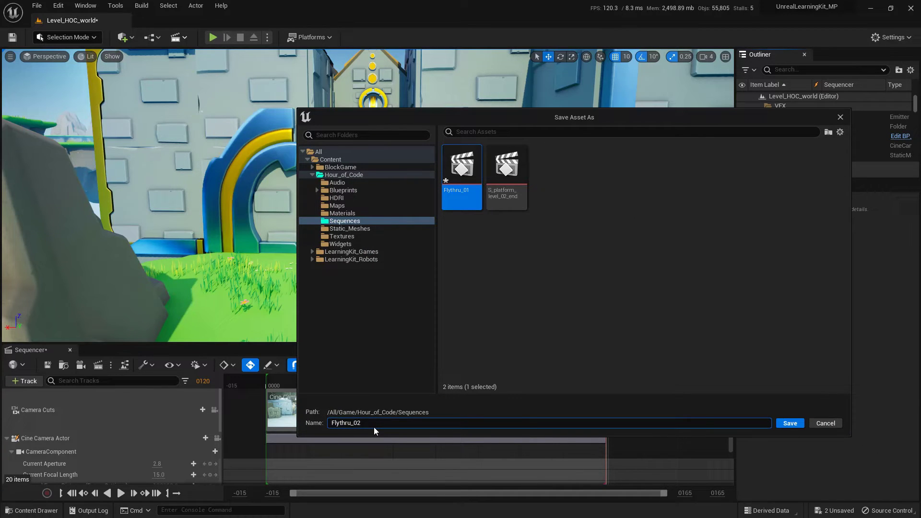
{"action": "left_click", "coordinate": [797, 424]}
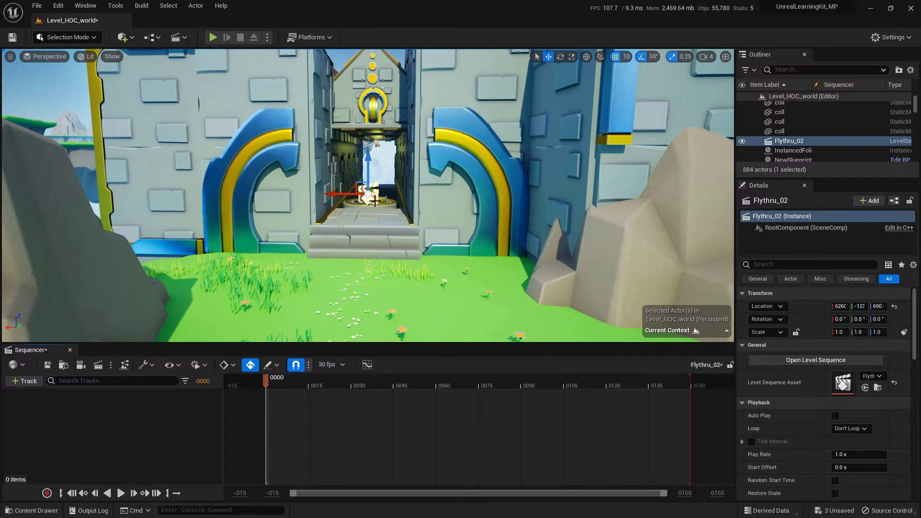
{"action": "left_click_drag", "start_coordinate": [367, 172], "coordinate": [381, 327]}
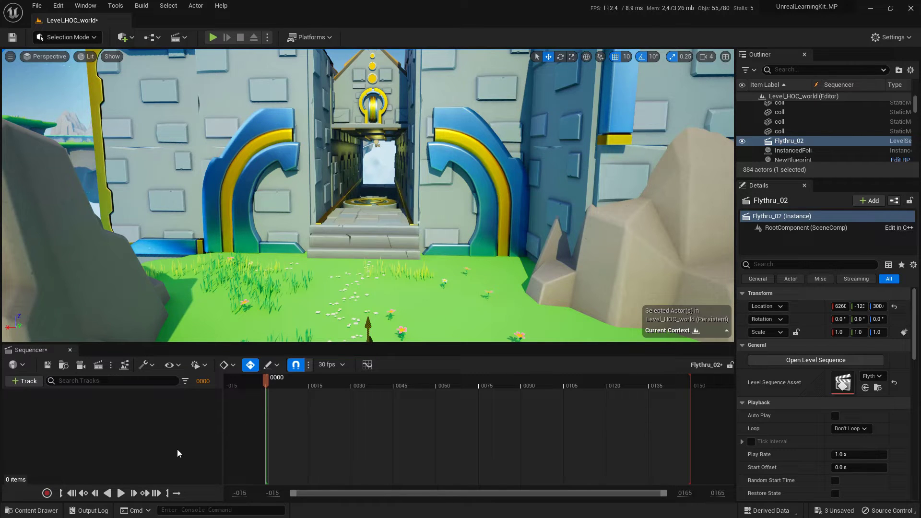
Add a cine camera to Flythru_02 facing the castle entrance and set its focal length to 15.
{"action": "left_click", "coordinate": [81, 365]}
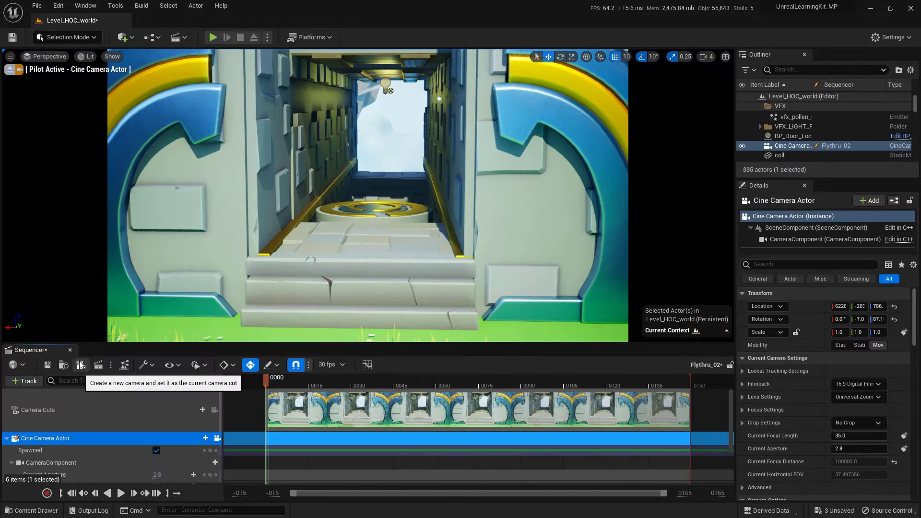
{"action": "left_click", "coordinate": [855, 435]}
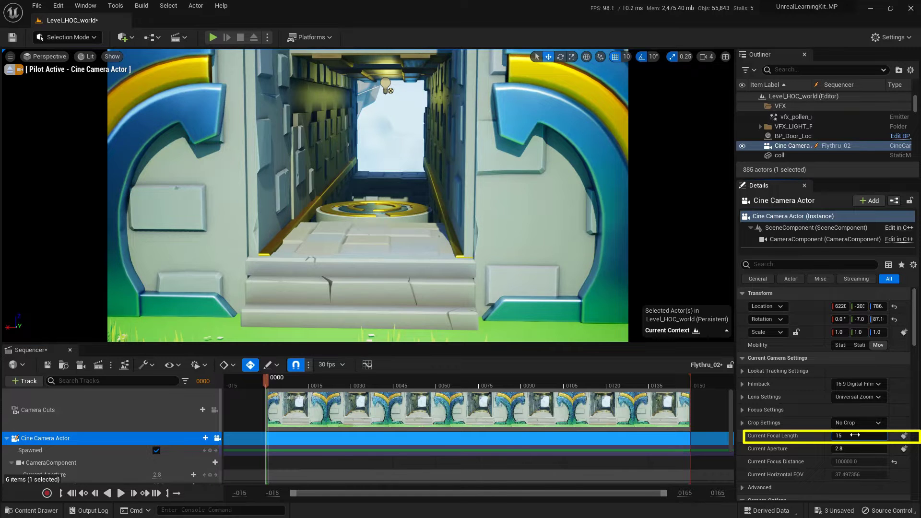
{"action": "type", "text": "15"}
{"action": "key", "text": "Return"}
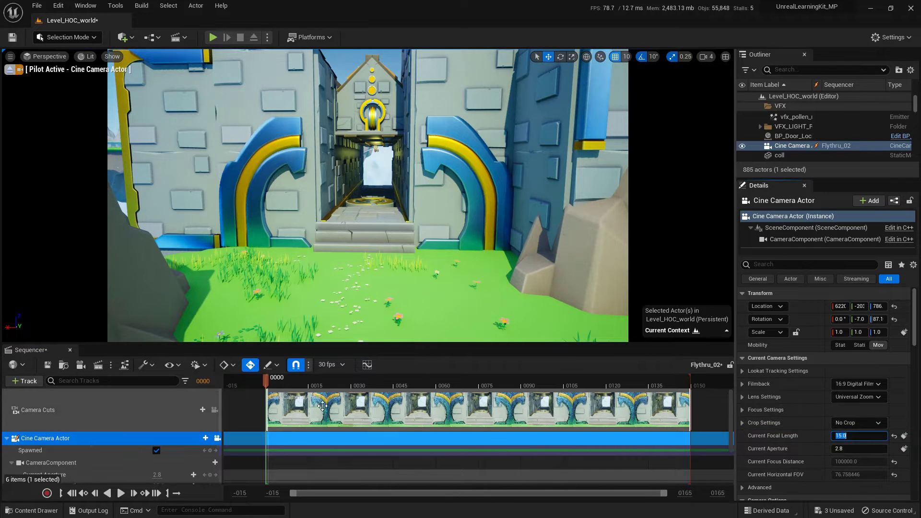
Key the Transform of the Flythru_02 camera at frame 0.
{"action": "left_click", "coordinate": [154, 416]}
{"action": "scroll", "coordinate": [153, 416], "scroll_direction": "down", "scroll_amount": 2}
{"action": "scroll", "coordinate": [153, 416], "scroll_direction": "down", "scroll_amount": 1}
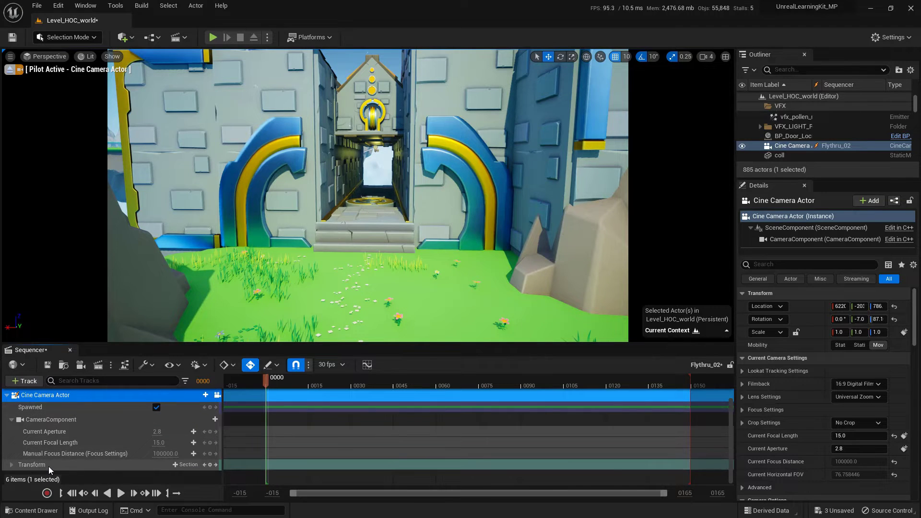
{"action": "left_click", "coordinate": [210, 465]}
Key the Flythru_02 camera at frame 120, raised beyond the castle and looking down on the floating grassy islands.
{"action": "left_click_drag", "start_coordinate": [266, 379], "coordinate": [607, 376]}
{"action": "key", "text": "w"}
{"action": "right_click_drag", "start_coordinate": [382, 229], "coordinate": [282, 243]}
{"action": "key", "text": "e"}
{"action": "key", "text": "s"}
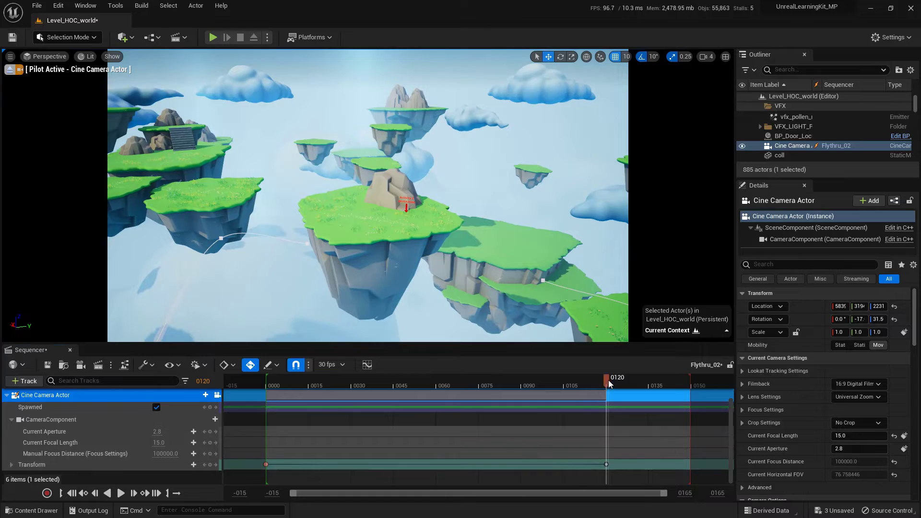
Key the Flythru_02 camera at frame 42, lowered to look straight down the castle corridor above the round gold floor plate.
{"action": "left_click_drag", "start_coordinate": [608, 382], "coordinate": [385, 382]}
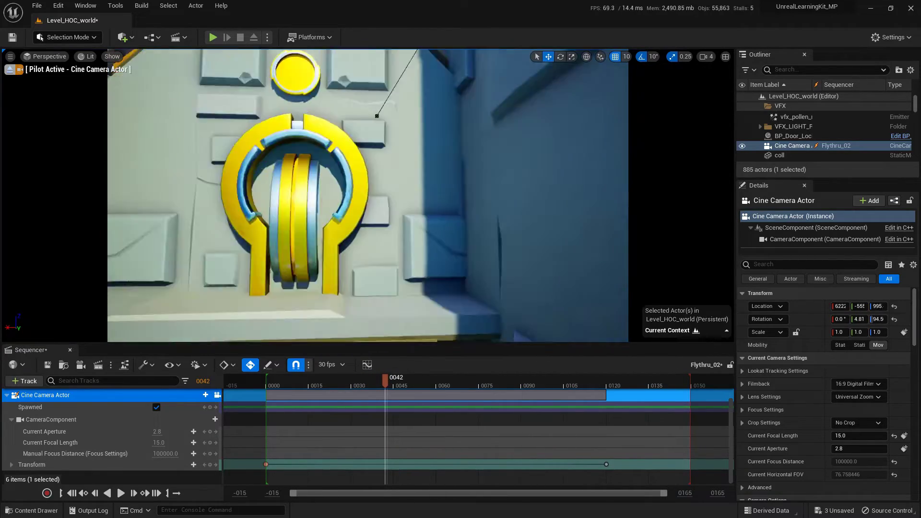
{"action": "key", "text": "q"}
{"action": "right_click_drag", "start_coordinate": [368, 196], "coordinate": [367, 222]}
{"action": "key", "text": "a"}
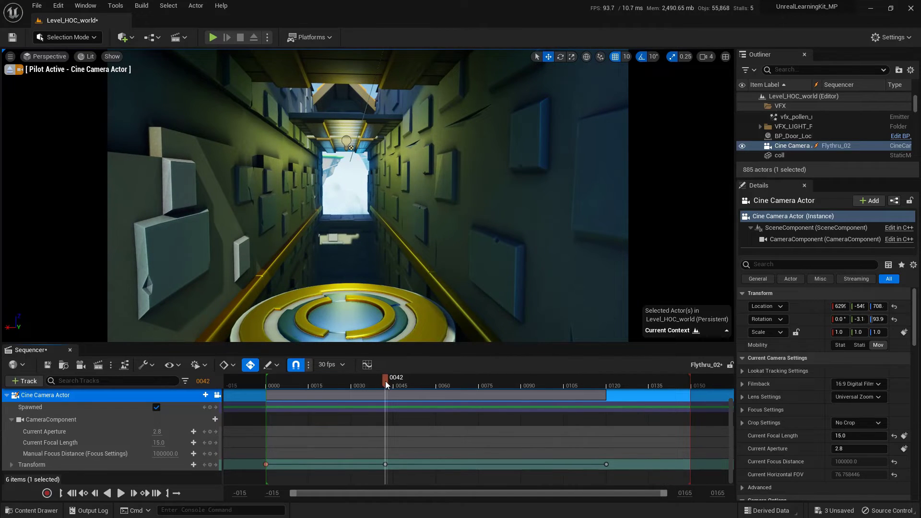
Key the Flythru_02 camera at frame 83, lowered and turned to look straight out of the corridor toward the floating islands.
{"action": "left_click_drag", "start_coordinate": [385, 381], "coordinate": [504, 387]}
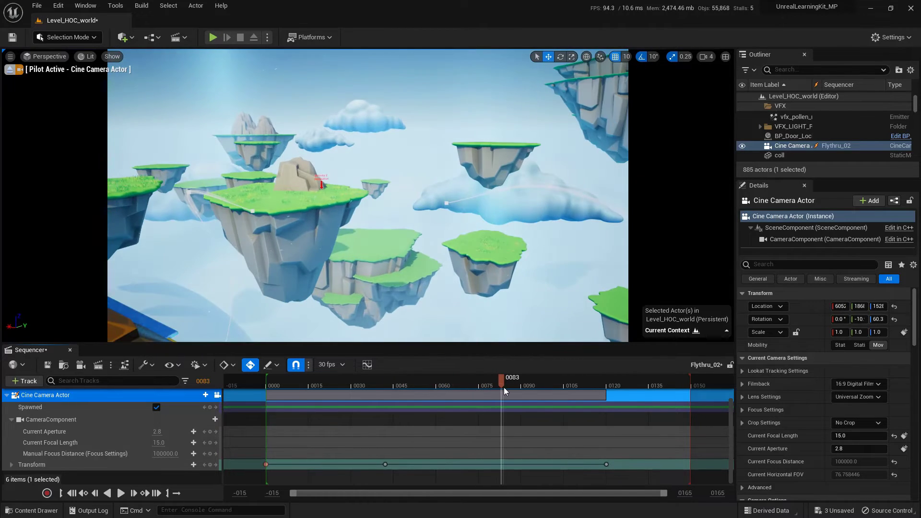
{"action": "right_click_drag", "start_coordinate": [444, 278], "coordinate": [494, 289]}
{"action": "key", "text": "q"}
{"action": "key", "text": "q"}
{"action": "key", "text": "a"}
{"action": "key", "text": "d"}
{"action": "key", "text": "q"}
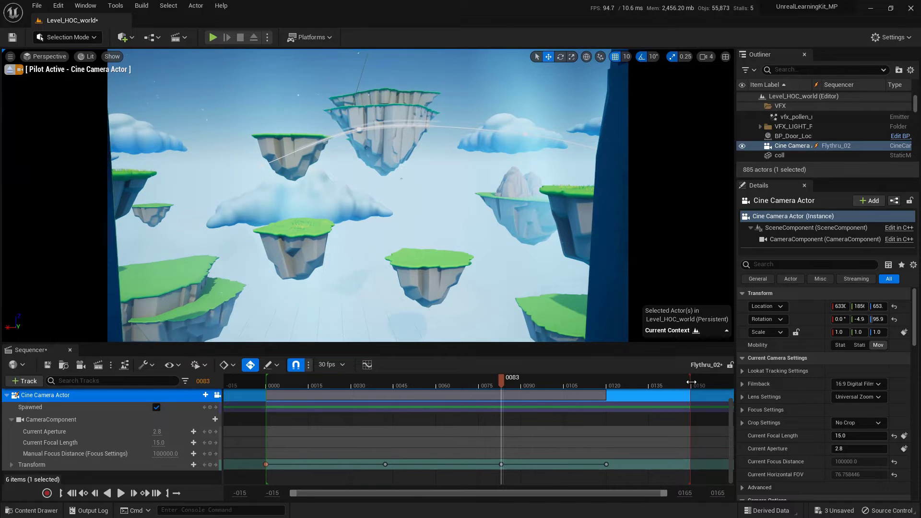
End the Flythru_02 playback range at frame 120 and scrub to that frame to check the camera move.
{"action": "left_click_drag", "start_coordinate": [691, 382], "coordinate": [608, 385]}
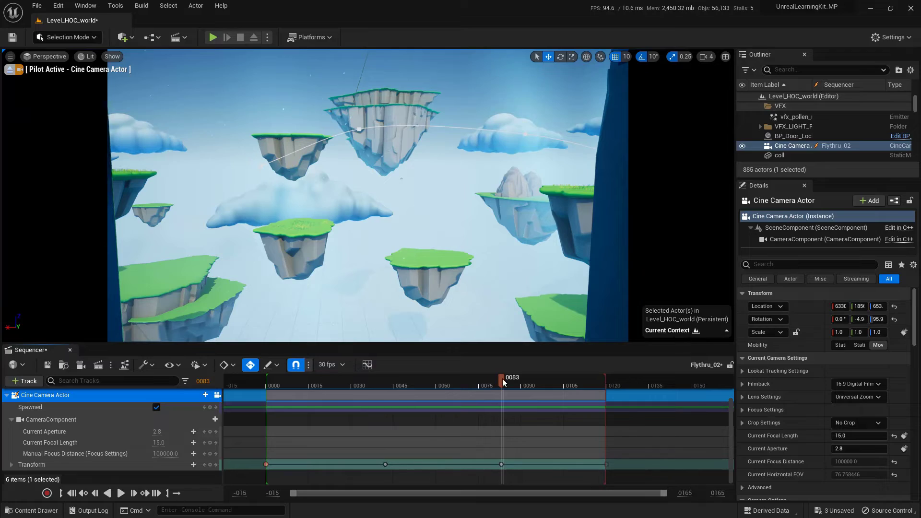
{"action": "mouse_move", "coordinate": [503, 383]}
{"action": "left_mouse_down"}
{"action": "mouse_move", "coordinate": [275, 387]}
{"action": "mouse_move", "coordinate": [608, 397]}
{"action": "left_mouse_up"}
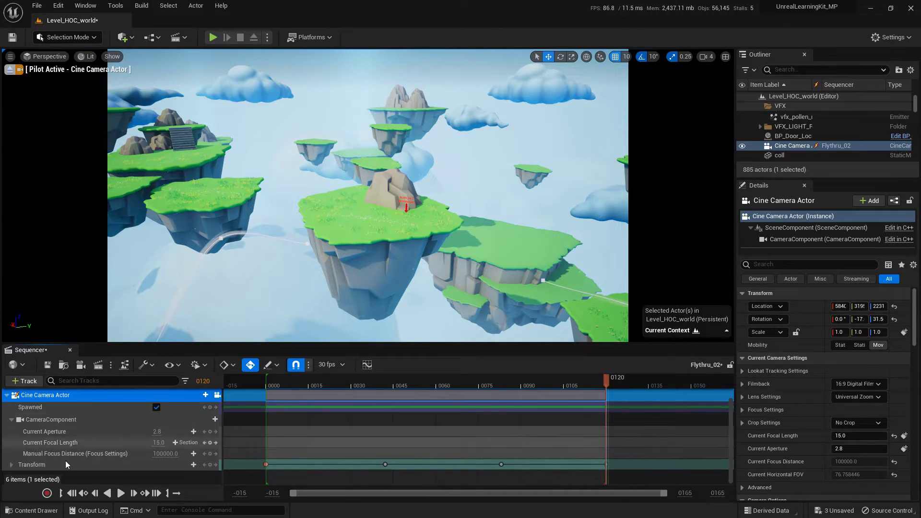
Create a level sequence named Master in the Sequences folder and open it for editing.
{"action": "left_click", "coordinate": [31, 511]}
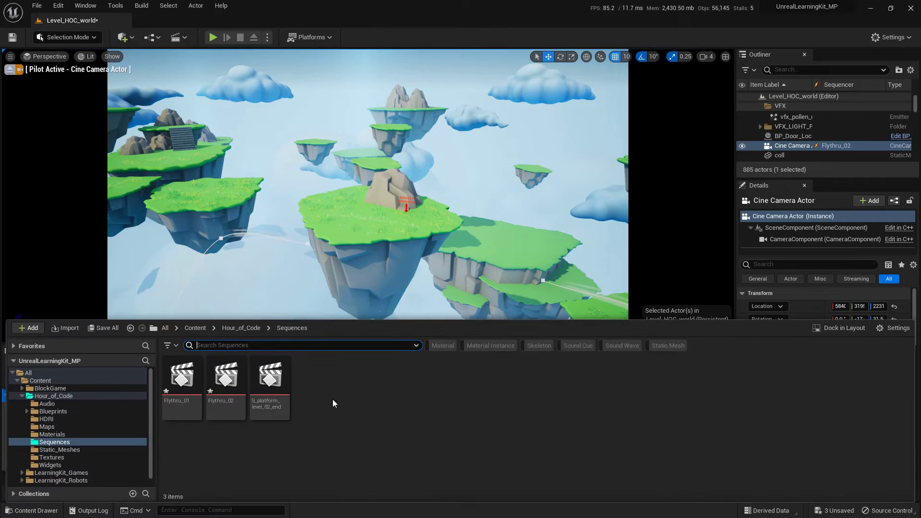
{"action": "right_click", "coordinate": [333, 401]}
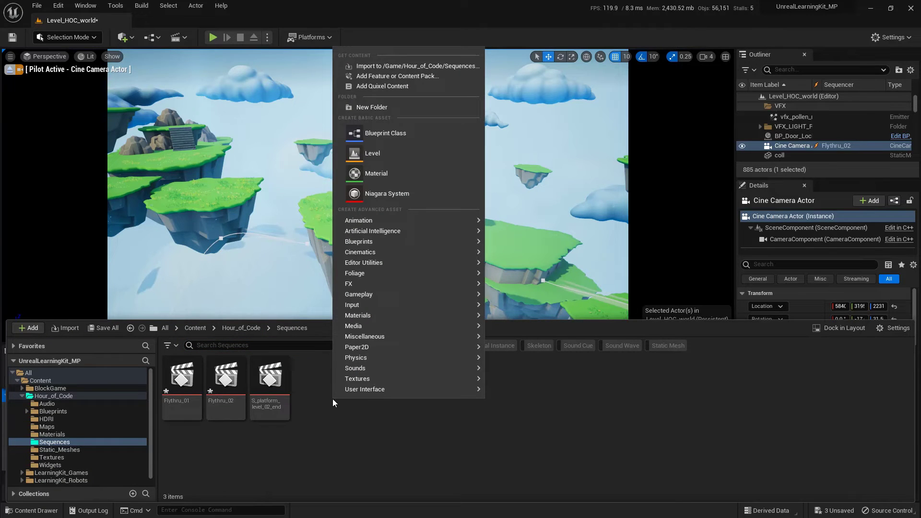
{"action": "type", "text": "sequence"}
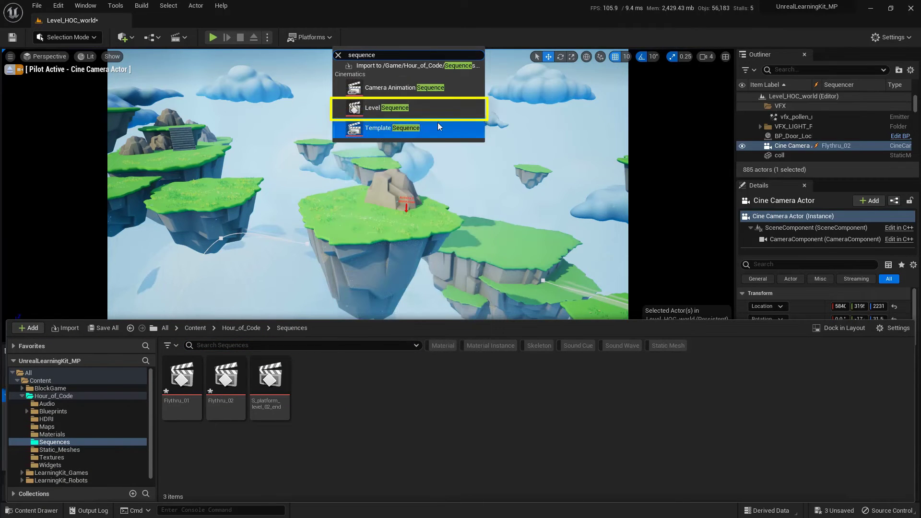
{"action": "left_click", "coordinate": [432, 110]}
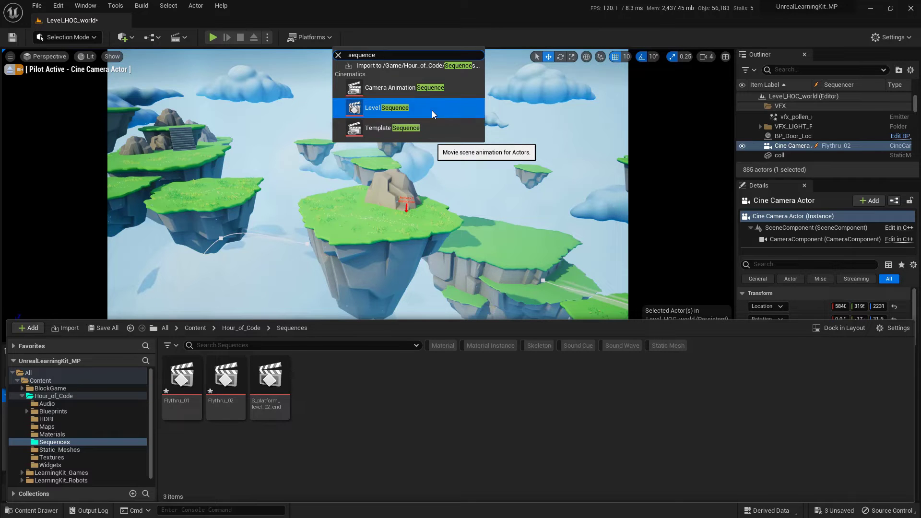
{"action": "type", "text": "Master"}
{"action": "key", "text": "Return"}
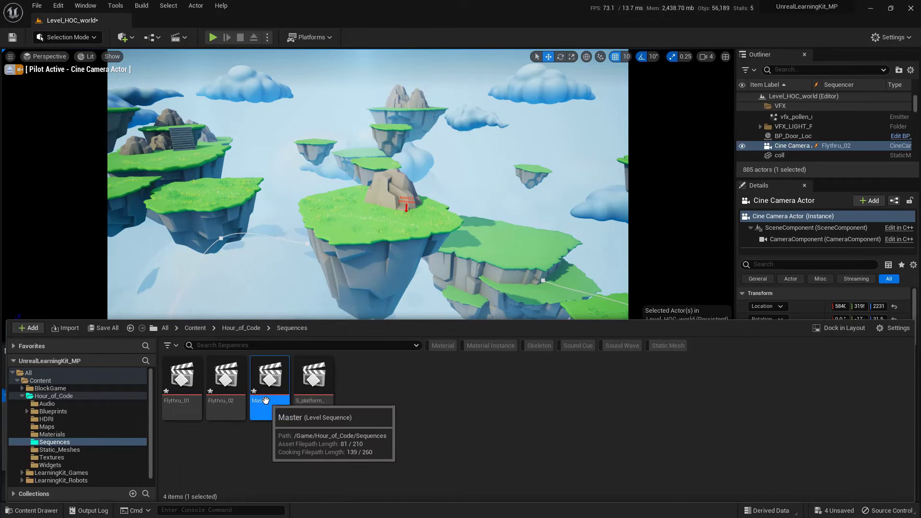
{"action": "double_click", "coordinate": [266, 400]}
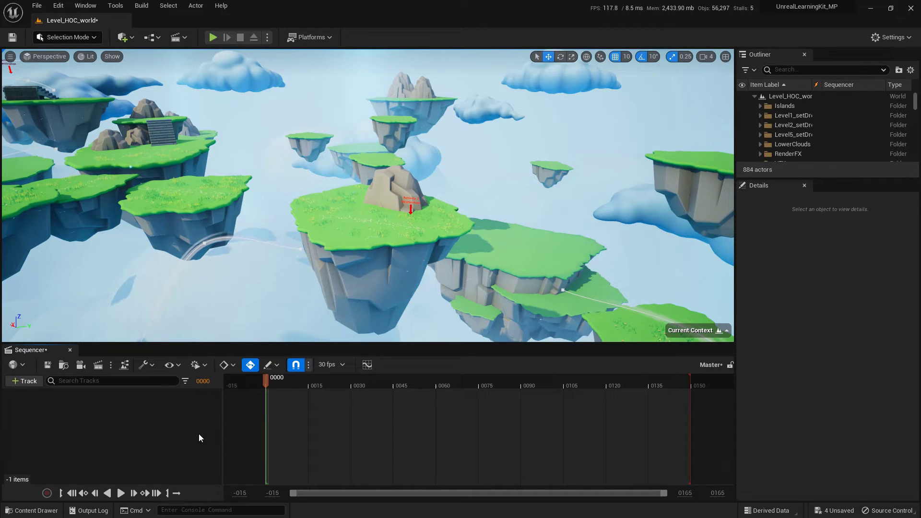
Add the Flythru_01 sequence to Master as a shot starting at frame 0.
{"action": "left_click", "coordinate": [47, 511]}
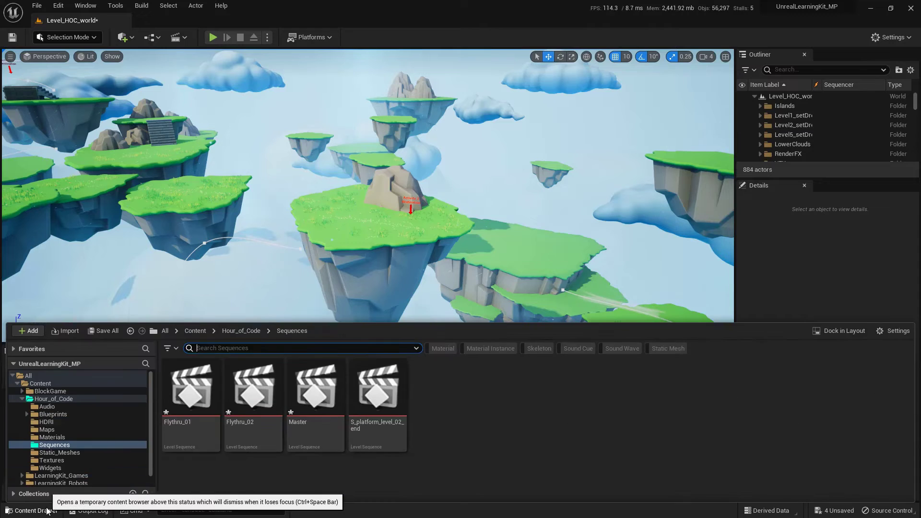
{"action": "left_click", "coordinate": [202, 408]}
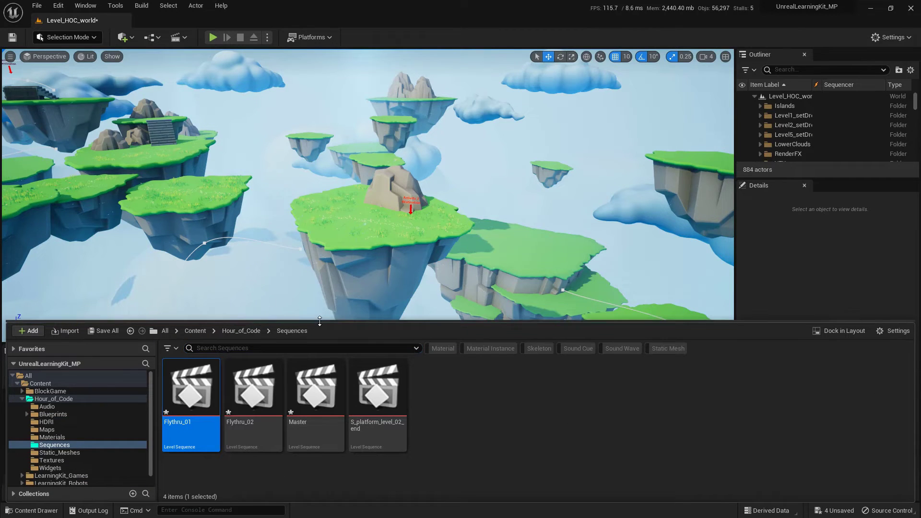
{"action": "left_click_drag", "start_coordinate": [325, 323], "coordinate": [337, 421]}
{"action": "left_click_drag", "start_coordinate": [195, 472], "coordinate": [180, 405]}
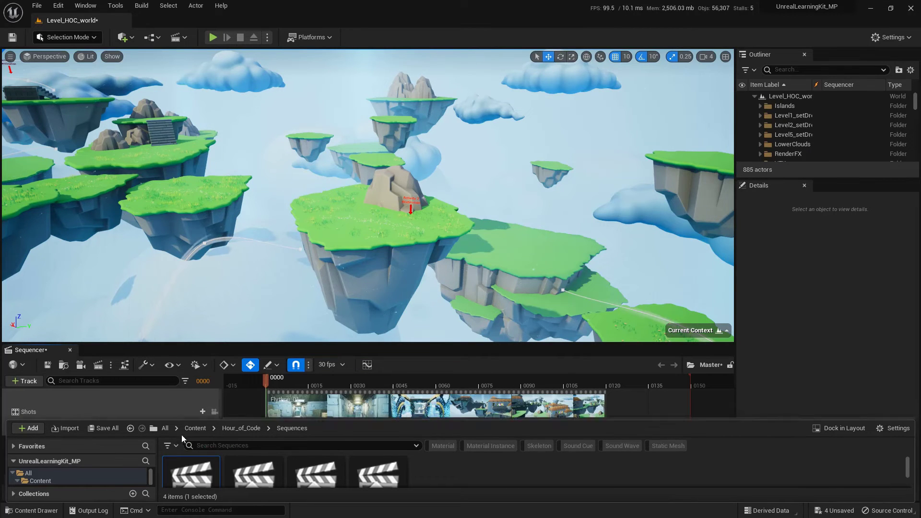
{"action": "key", "text": "ctrl+space"}
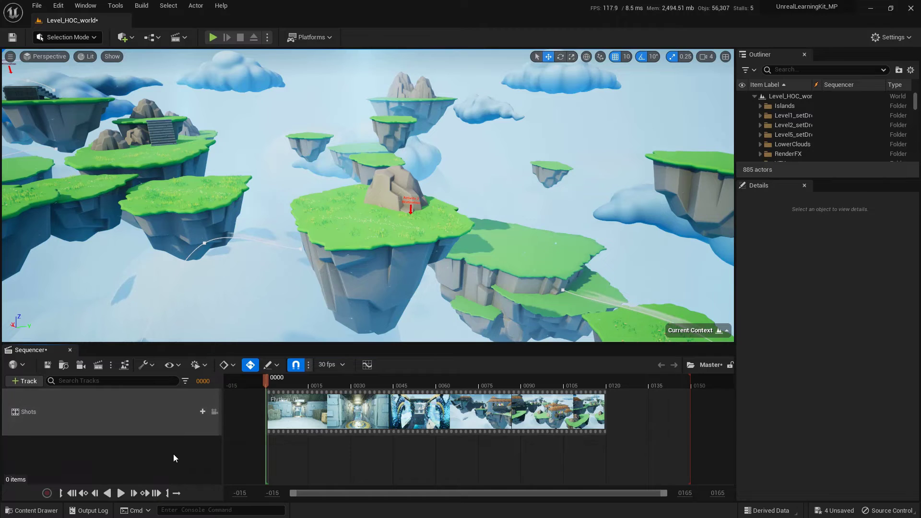
Add Flythru_02 as a shot starting at frame 120 in Master and extend the playback range to its end.
{"action": "key", "text": "ctrl+space"}
{"action": "left_click_drag", "start_coordinate": [247, 466], "coordinate": [608, 402]}
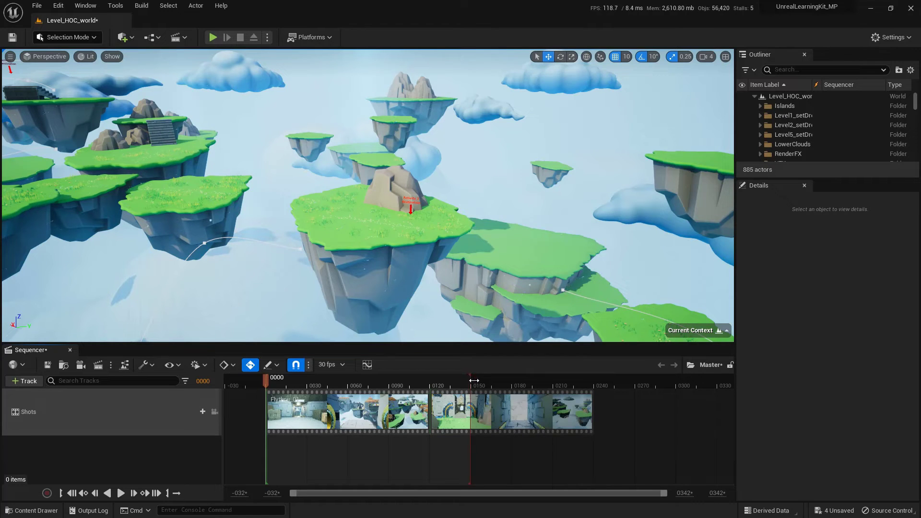
{"action": "left_click_drag", "start_coordinate": [474, 381], "coordinate": [591, 376]}
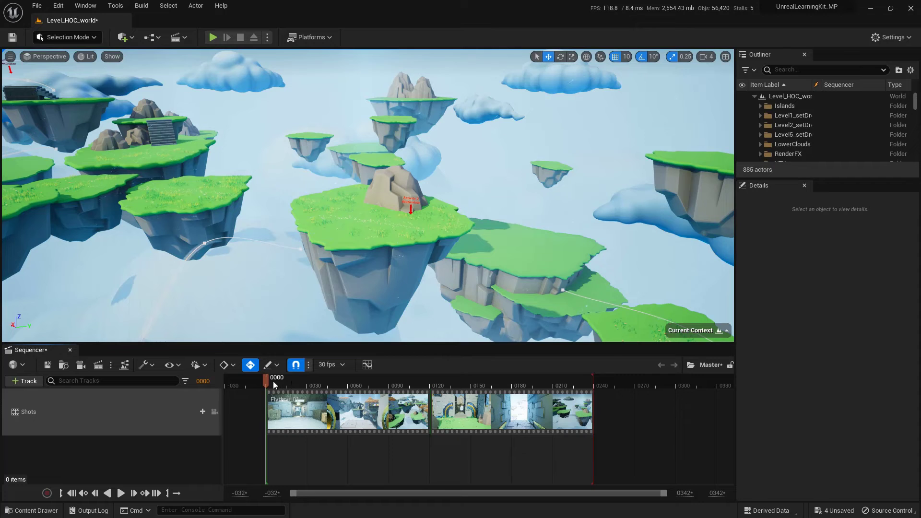
Lock the viewport to the Shots track's cameras and scrub through both fly-through shots in Master.
{"action": "left_click_drag", "start_coordinate": [272, 379], "coordinate": [550, 379]}
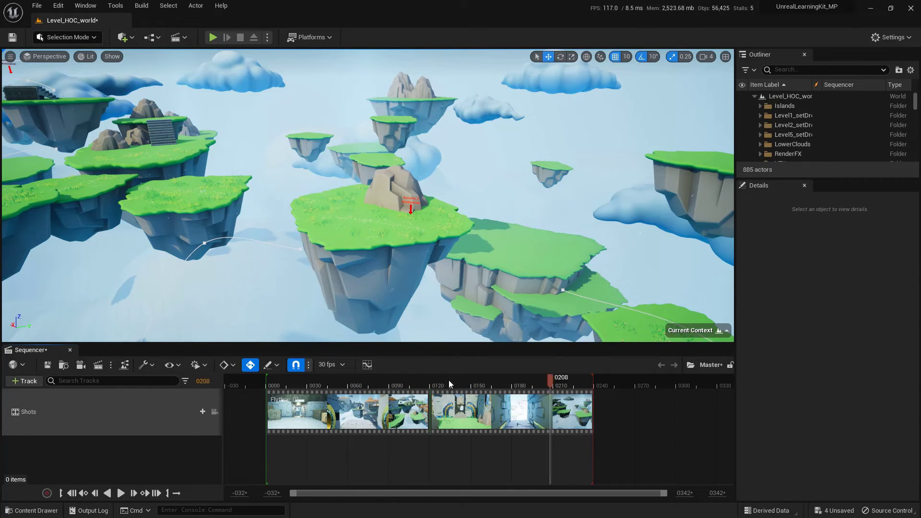
{"action": "left_click_drag", "start_coordinate": [360, 382], "coordinate": [348, 383]}
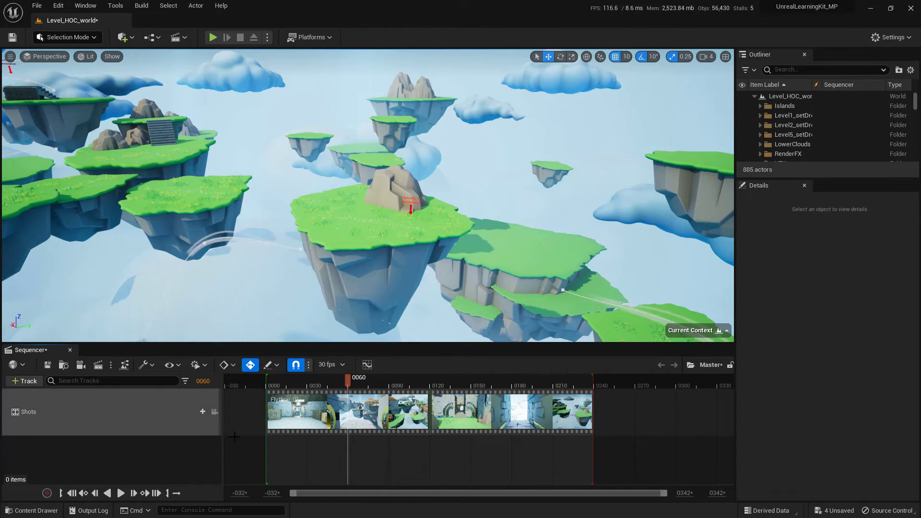
{"action": "left_click", "coordinate": [215, 412]}
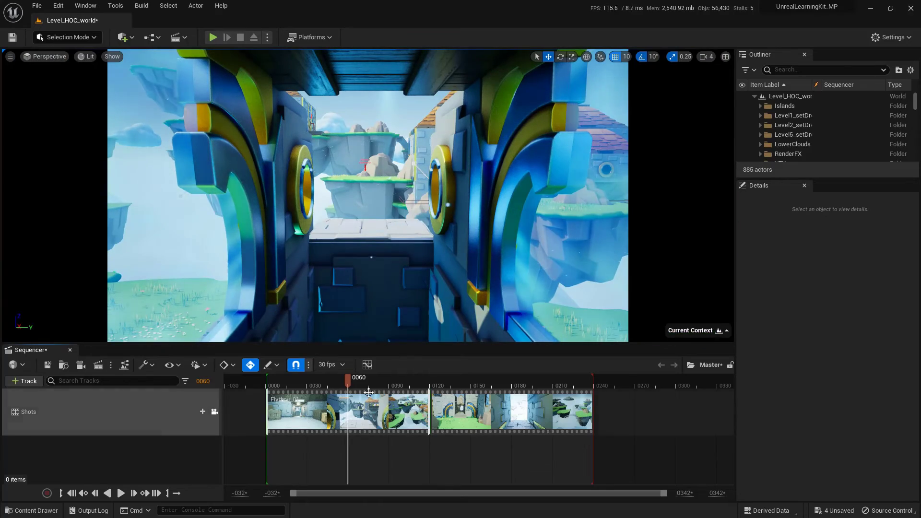
{"action": "left_click_drag", "start_coordinate": [348, 381], "coordinate": [591, 381]}
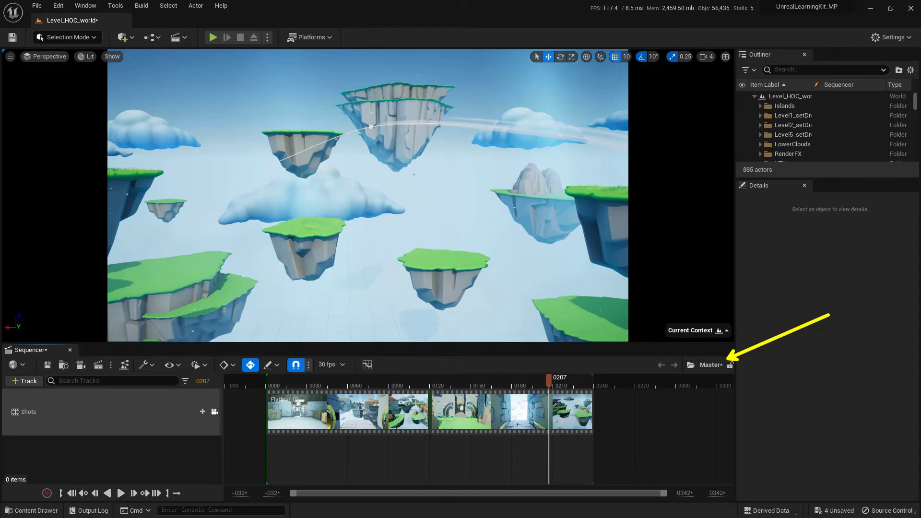
Open the Flythru_01 shot from Master to examine its camera tracks, and return to Master.
{"action": "double_click", "coordinate": [350, 412]}
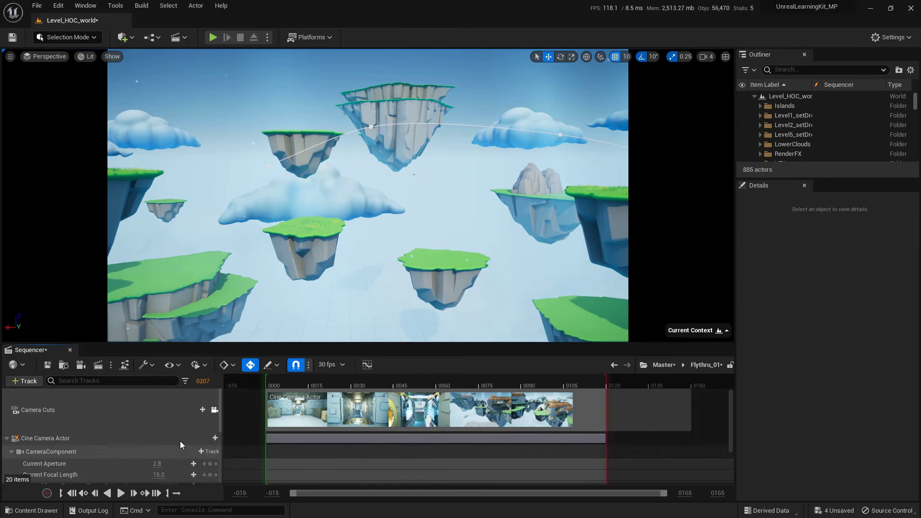
{"action": "mouse_move", "coordinate": [180, 441]}
{"action": "right_mouse_down"}
{"action": "mouse_move", "coordinate": [178, 398]}
{"action": "mouse_move", "coordinate": [178, 433]}
{"action": "right_mouse_up"}
{"action": "scroll", "coordinate": [178, 432], "scroll_direction": "down", "scroll_amount": 3}
{"action": "scroll", "coordinate": [178, 432], "scroll_direction": "up", "scroll_amount": 3}
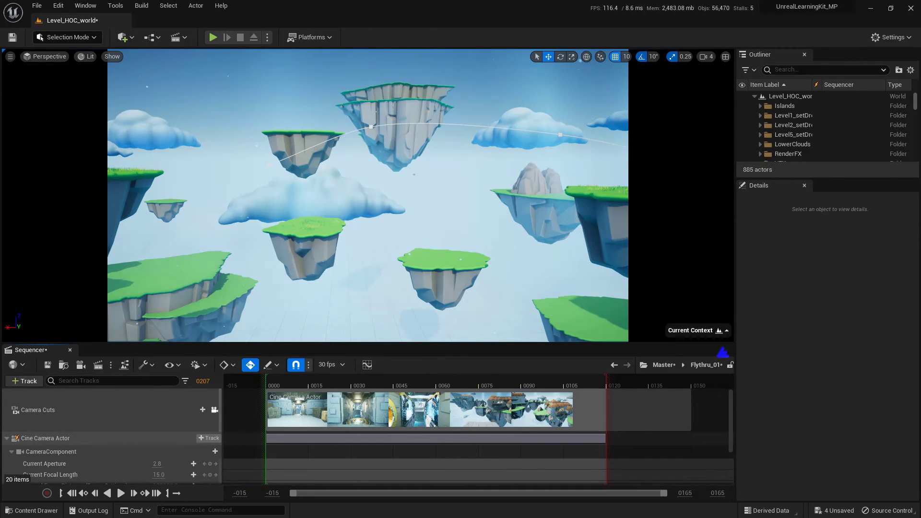
{"action": "left_click", "coordinate": [662, 366]}
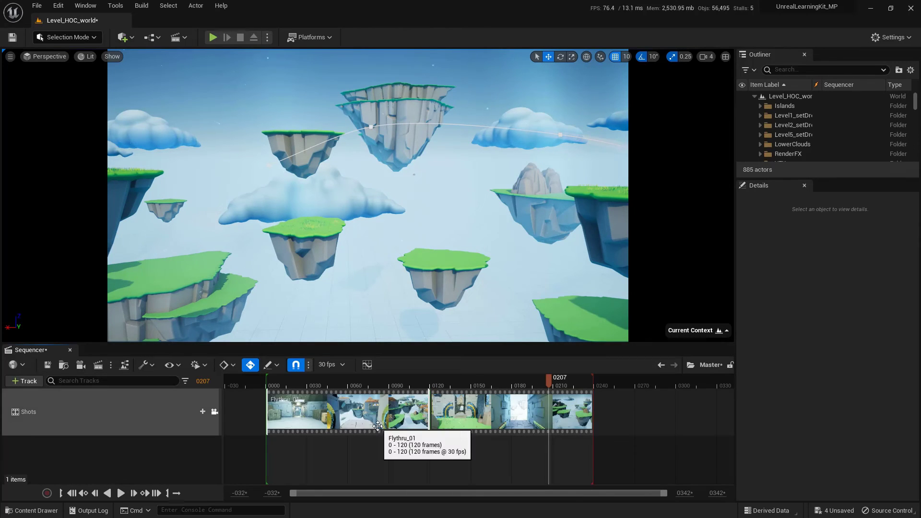
Open the Flythru_02 shot from Master to examine its camera cuts, and return to Master.
{"action": "double_click", "coordinate": [517, 411]}
{"action": "left_click_drag", "start_coordinate": [374, 412], "coordinate": [373, 431]}
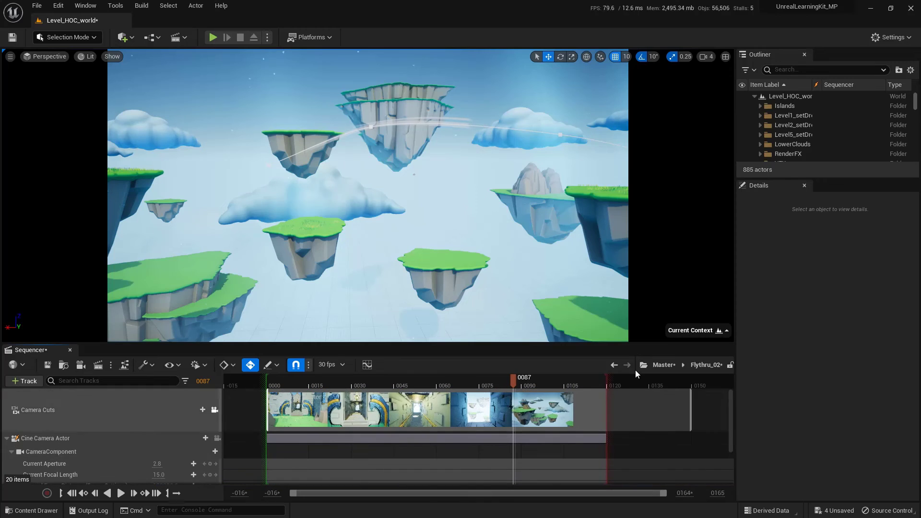
{"action": "left_click", "coordinate": [664, 367]}
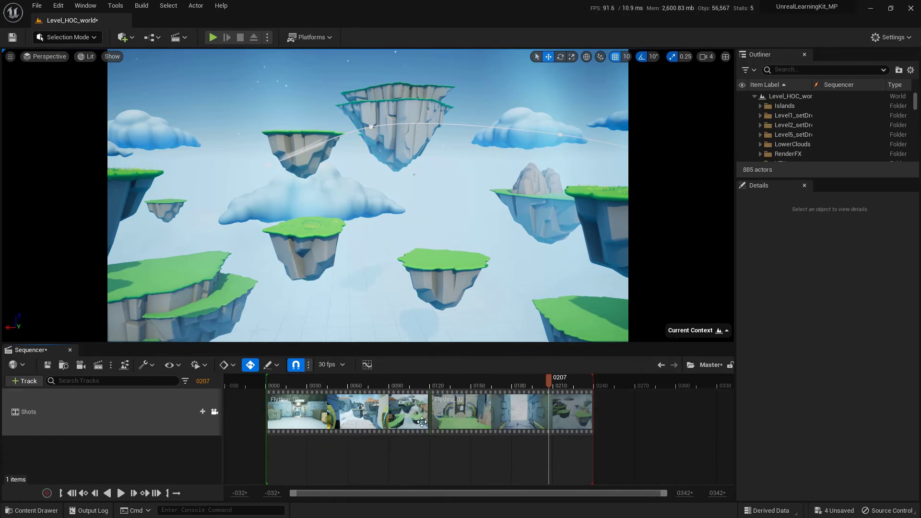
Play the Master sequence from its first frame to review the combined fly-through.
{"action": "left_click", "coordinate": [72, 493]}
{"action": "left_click", "coordinate": [121, 493]}
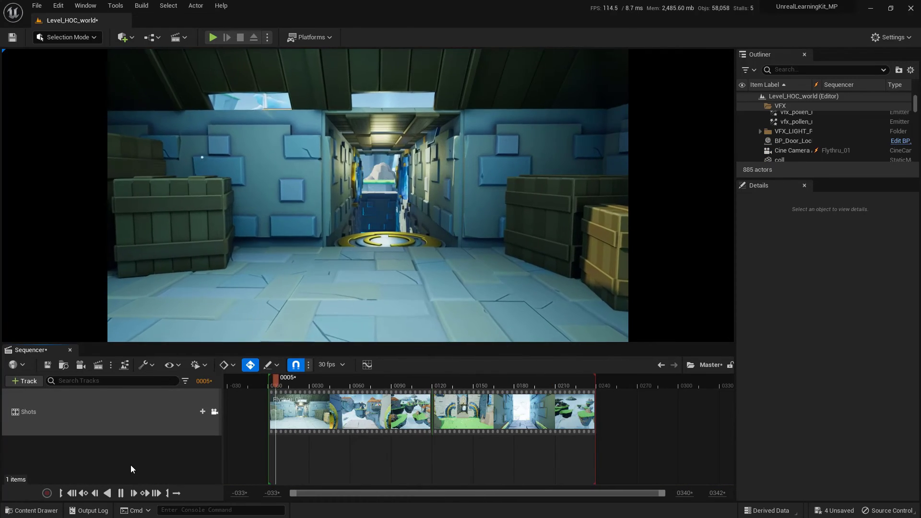